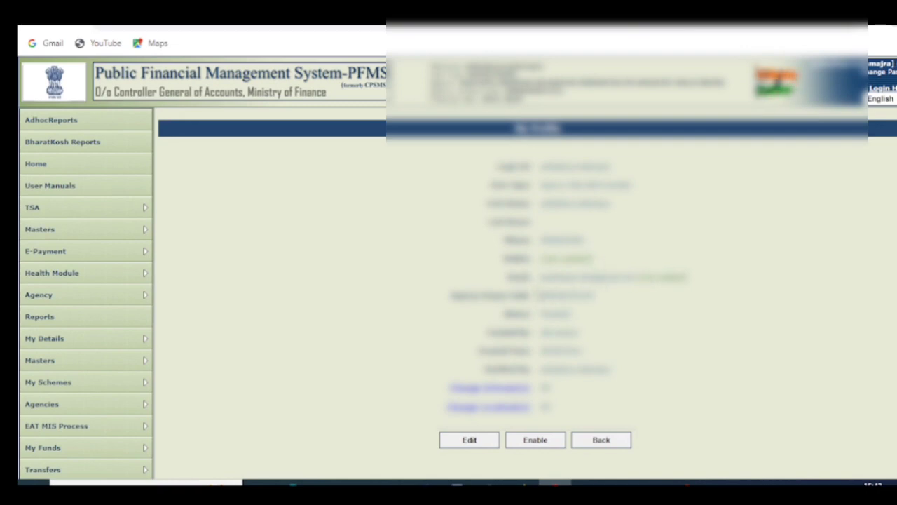
- Open the logged-in user's details in the edit form
click(472, 439)
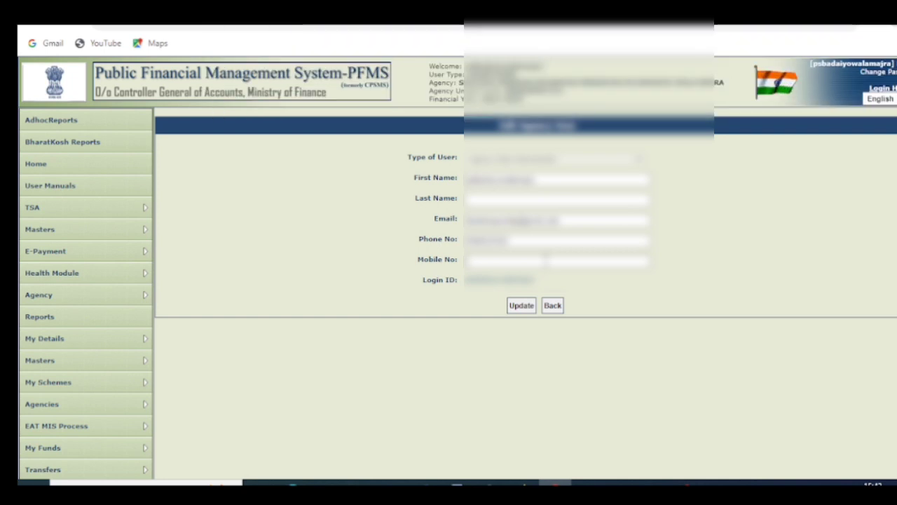
- Enter the new mobile number, replace the email address, and submit the update
text(9876)
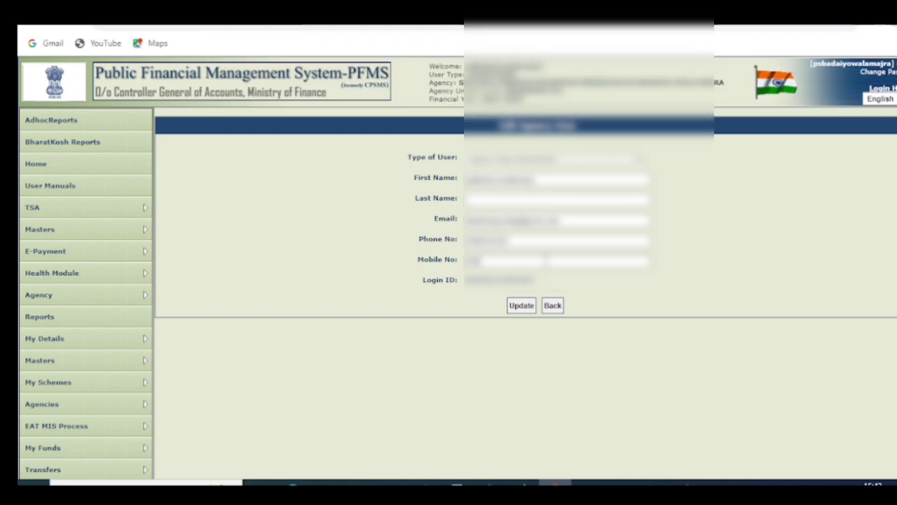
text(5432)
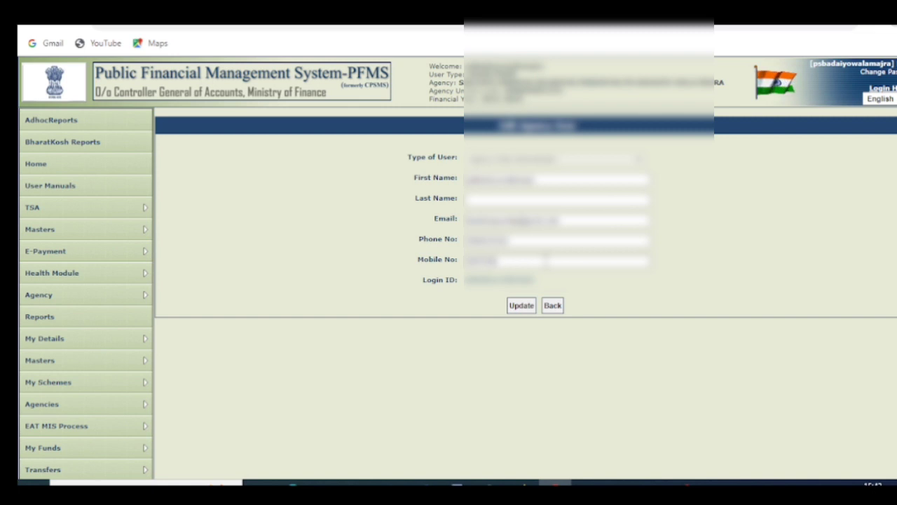
text(10)
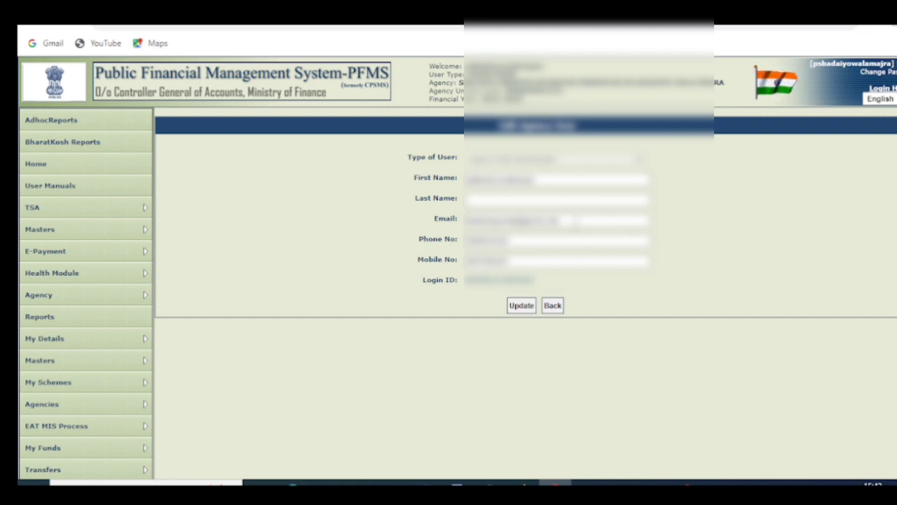
double_click(565, 220)
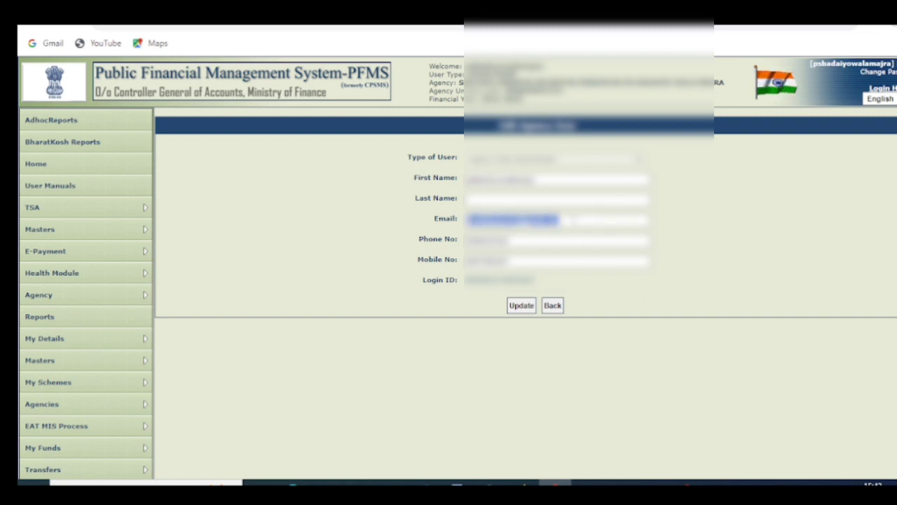
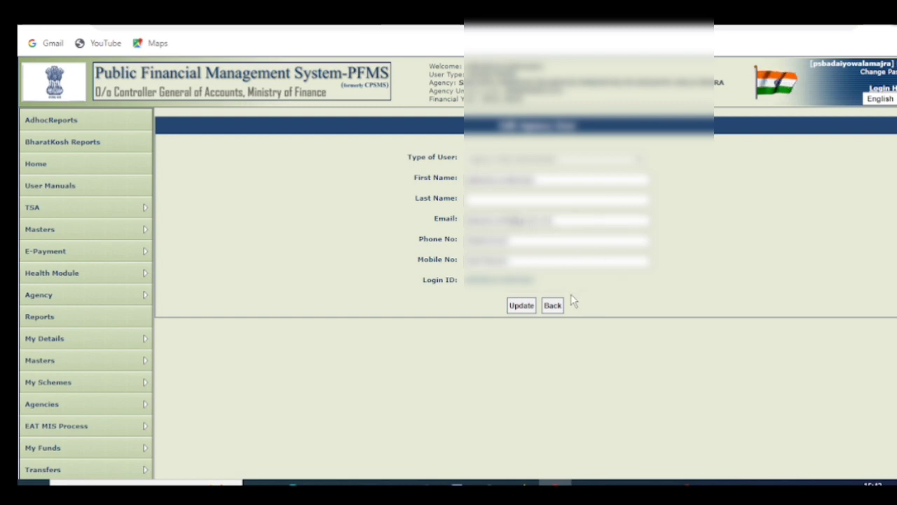
click(521, 307)
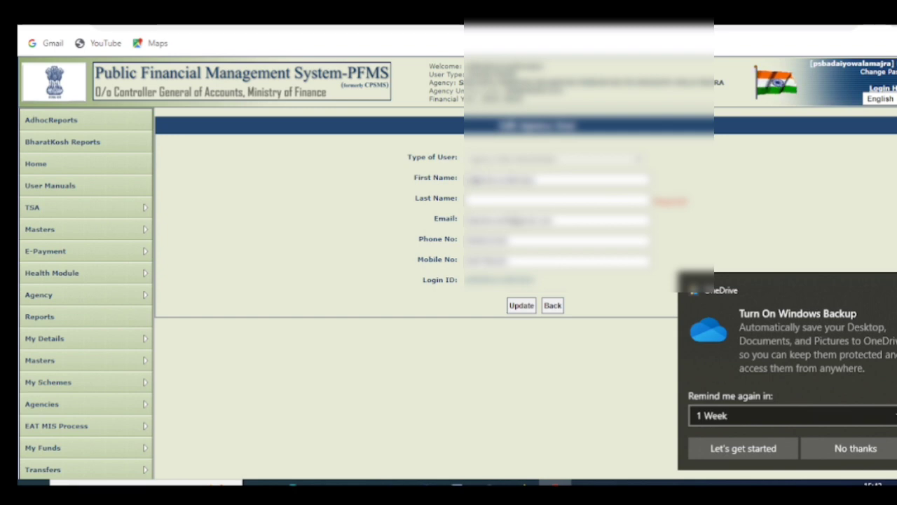
- Clear the First Name value to fix the validation error and resubmit the details
drag(473, 179, 579, 180)
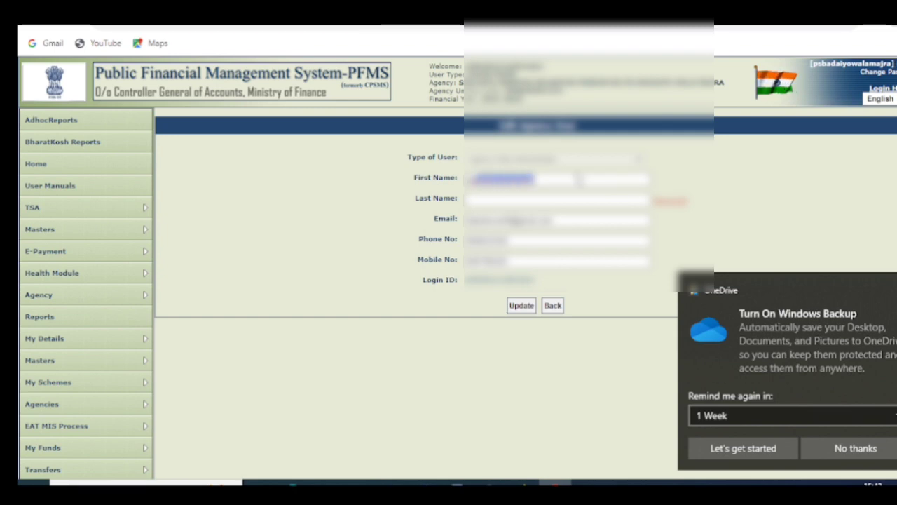
key(BackSpace)
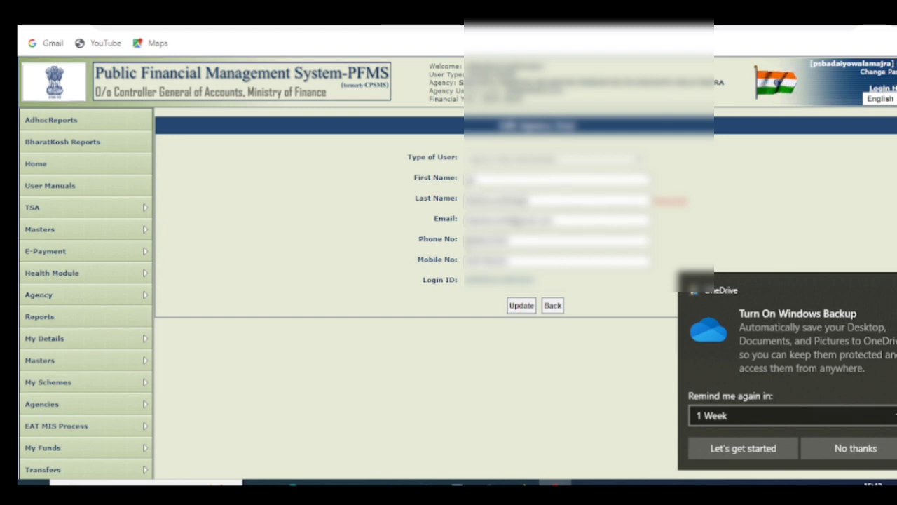
click(513, 309)
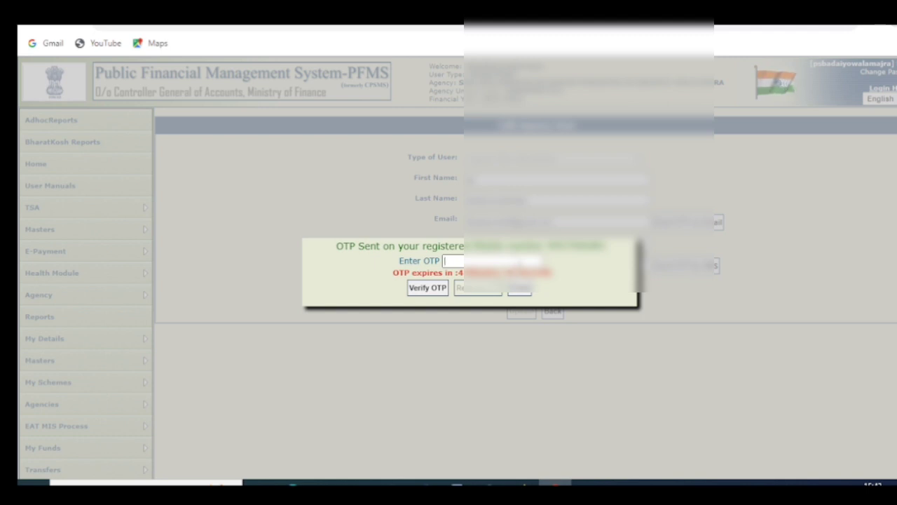
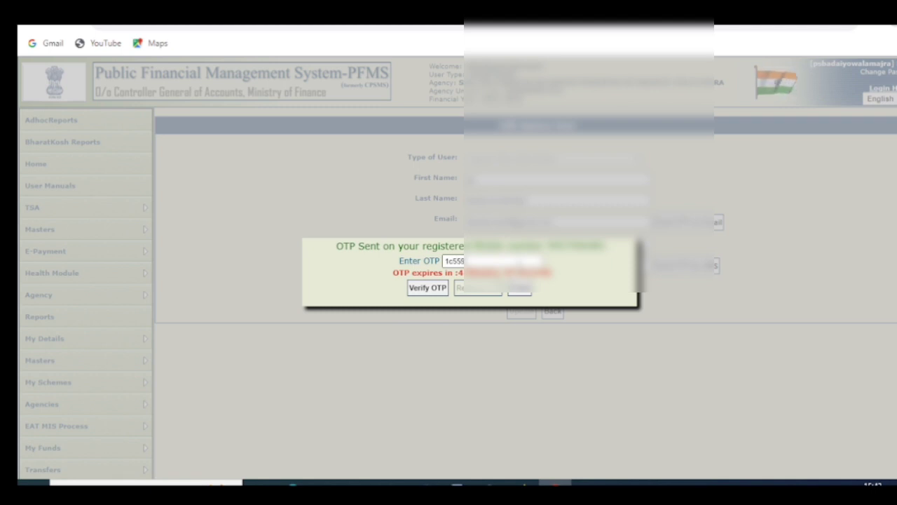
- Verify the new mobile number with the one-time code received by SMS
click(429, 290)
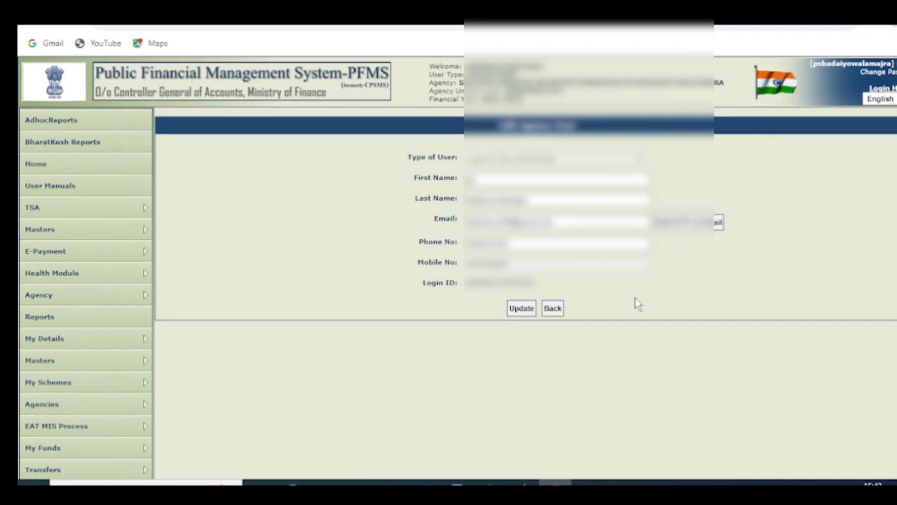
- Resubmit the details and verify the email with its one-time code, then close the prompt
click(521, 308)
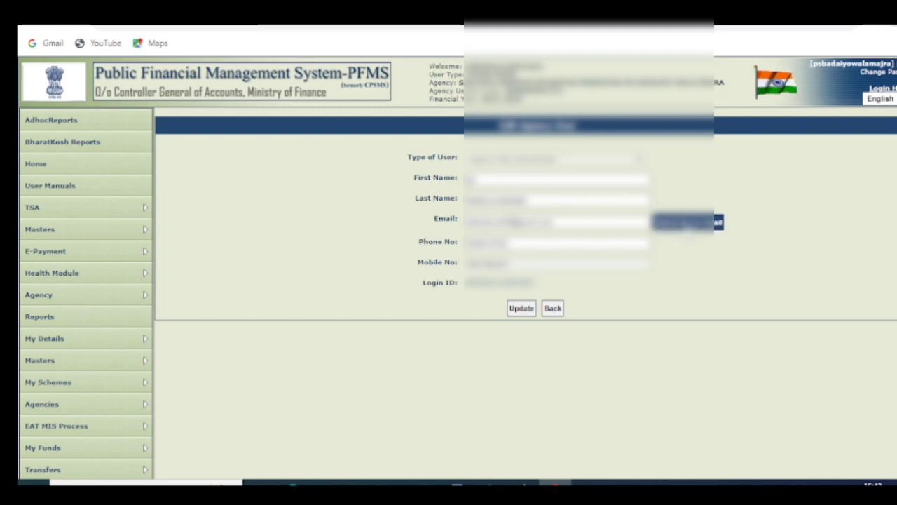
click(686, 223)
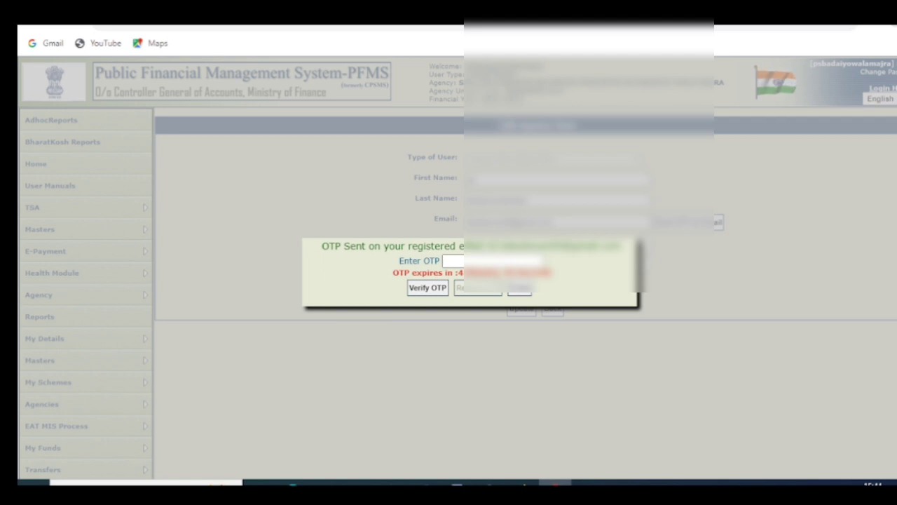
key(Return)
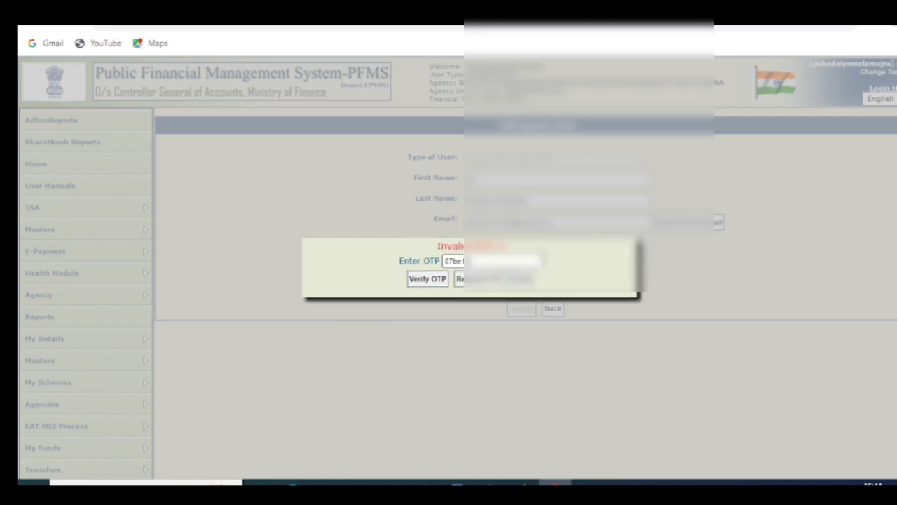
click(425, 279)
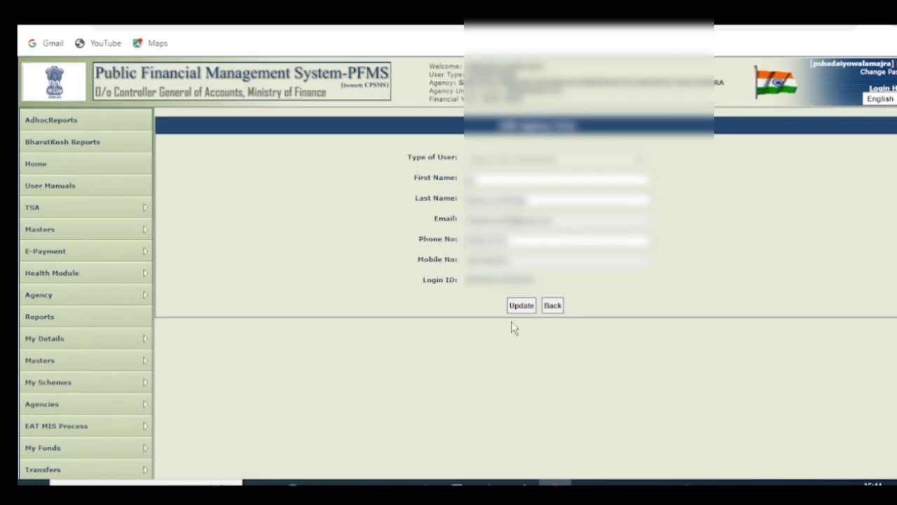
click(512, 307)
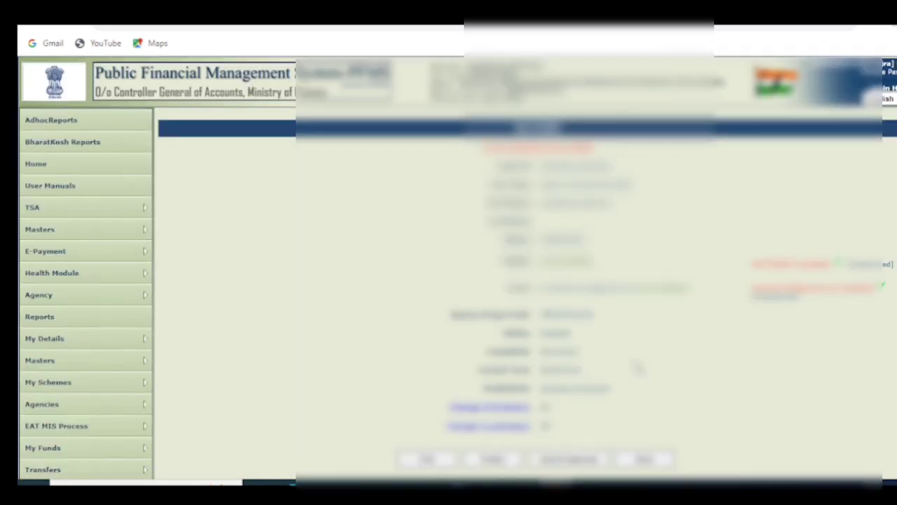
- Set Scheme Type to State Govt. Scheme and choose the scheme, Agency Name and last request field
scroll(740, 372, down, 3)
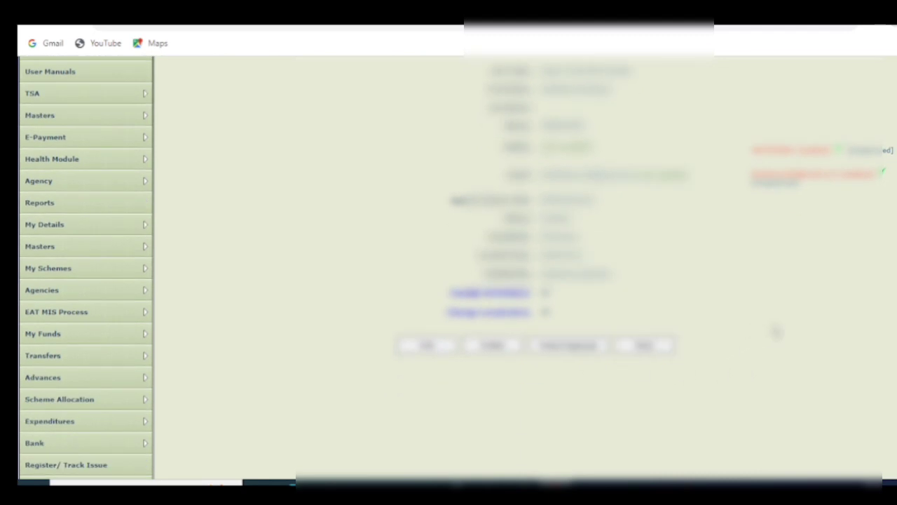
scroll(774, 330, up, 3)
scroll(775, 331, down, 6)
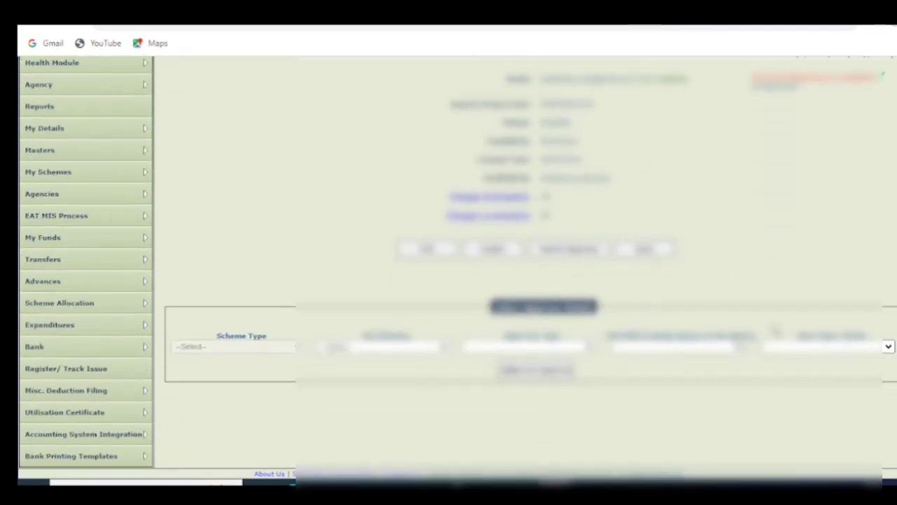
click(390, 346)
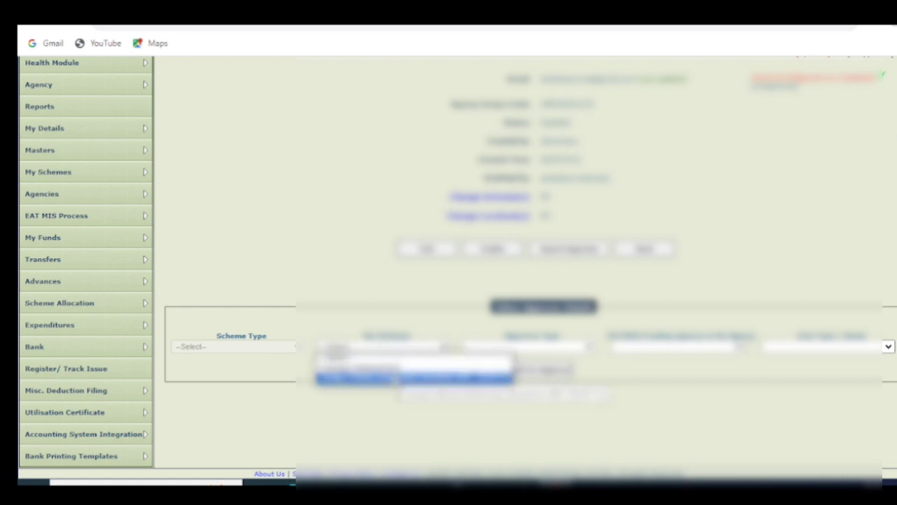
click(414, 378)
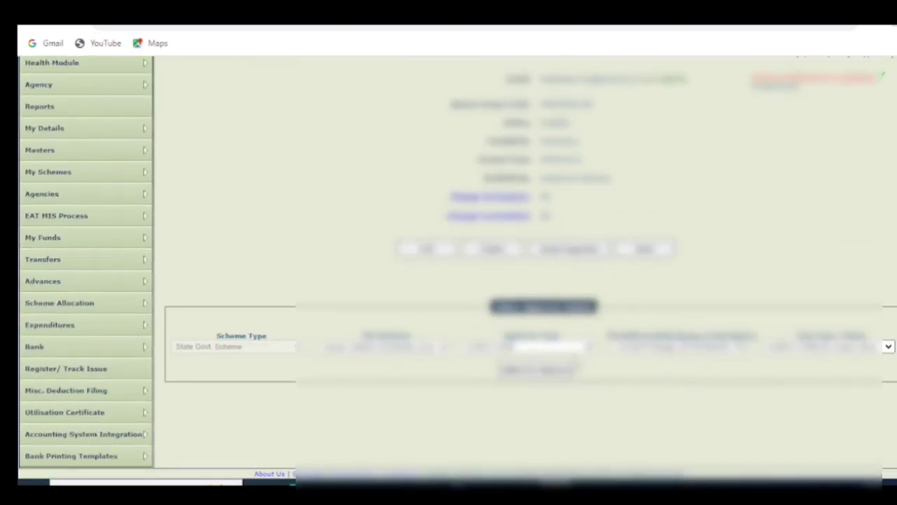
click(547, 347)
click(620, 375)
click(823, 347)
click(722, 405)
click(868, 347)
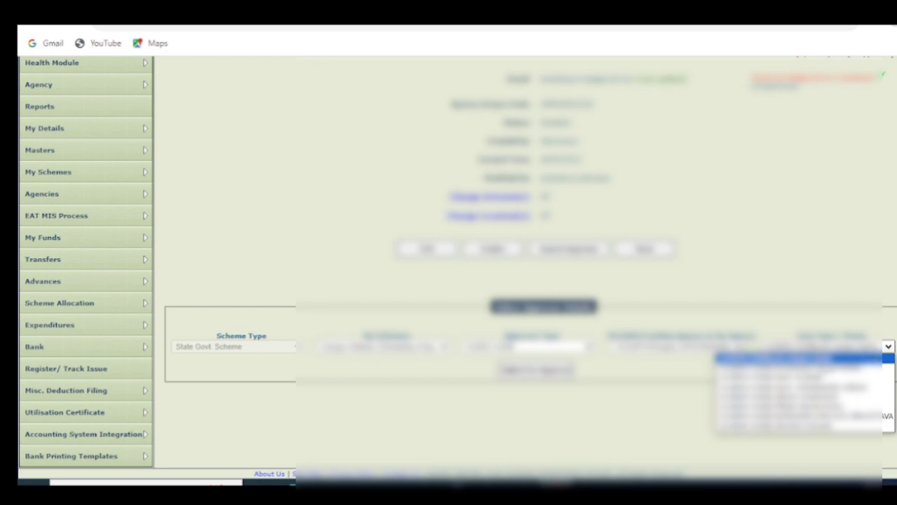
click(538, 398)
- Submit the State Govt. Scheme request and review it in the new request details table
click(536, 370)
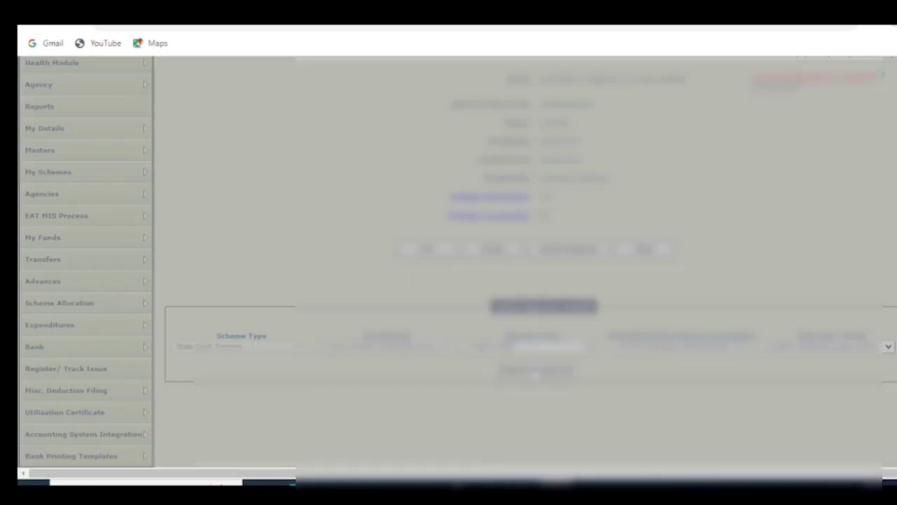
scroll(608, 377, down, 1)
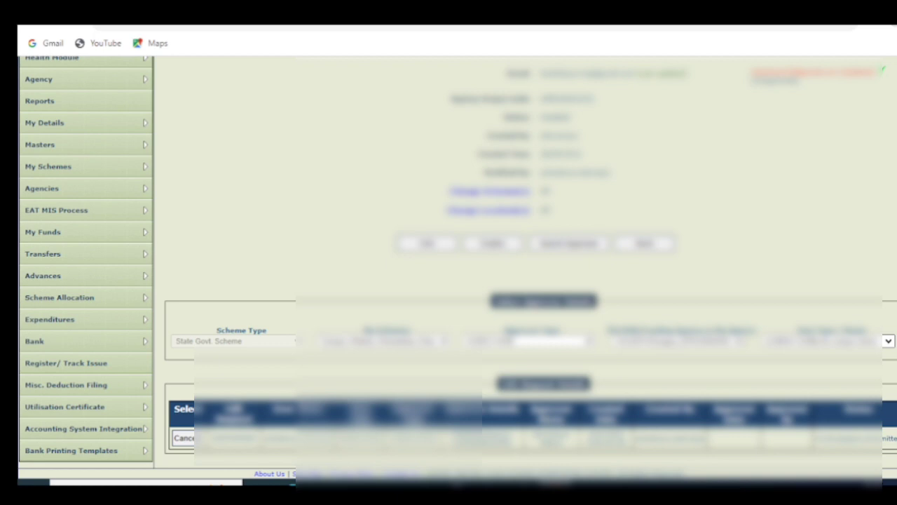
scroll(455, 270, up, 1)
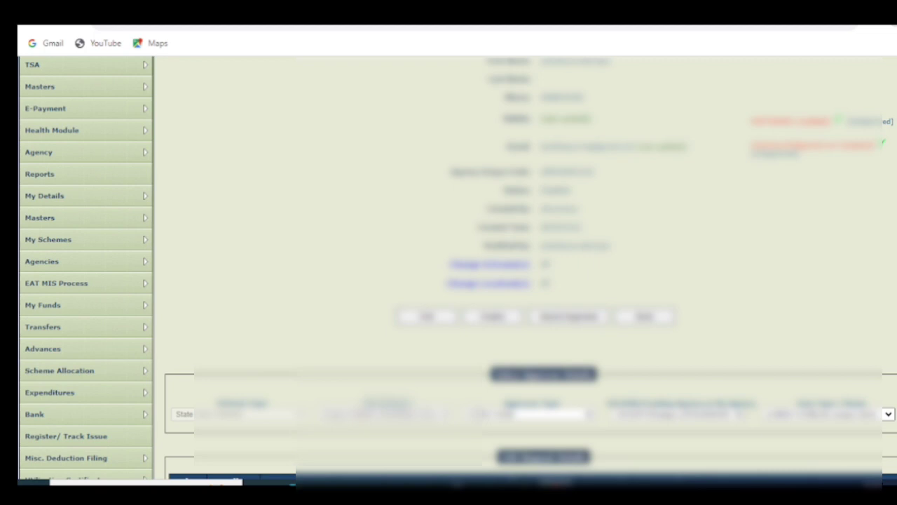
scroll(456, 270, down, 1)
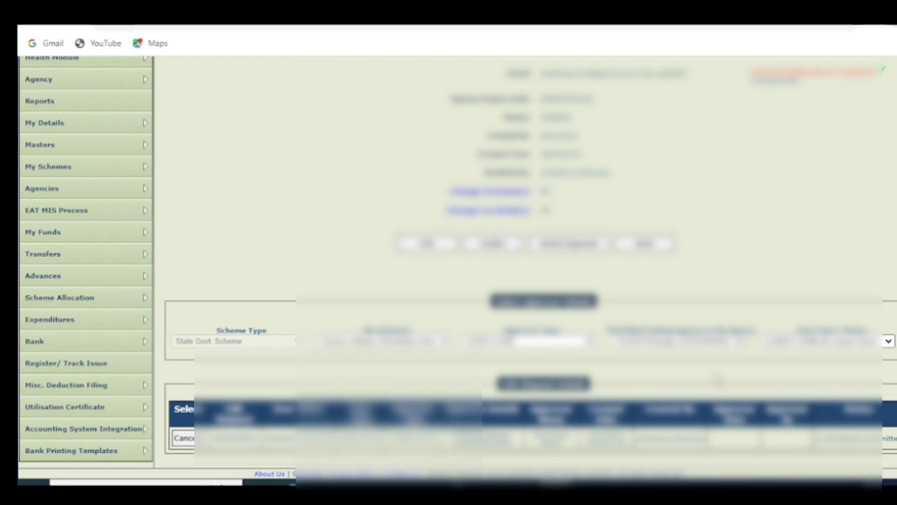
scroll(716, 379, up, 3)
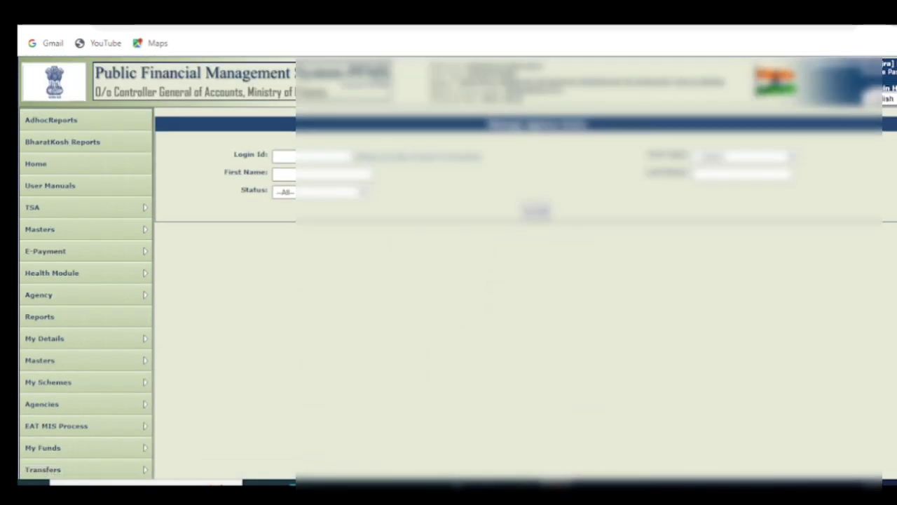
- Search Masters > Users and check the last column of the first of three user rows
click(536, 212)
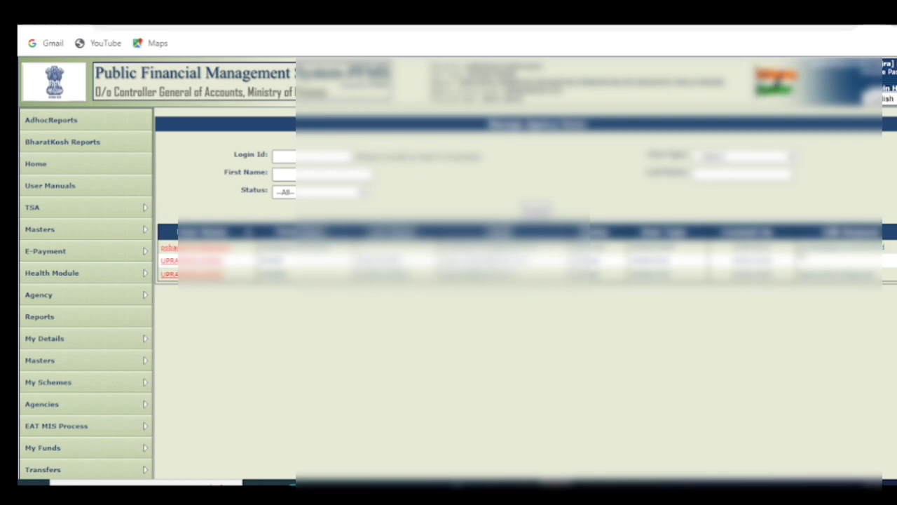
drag(799, 247, 891, 253)
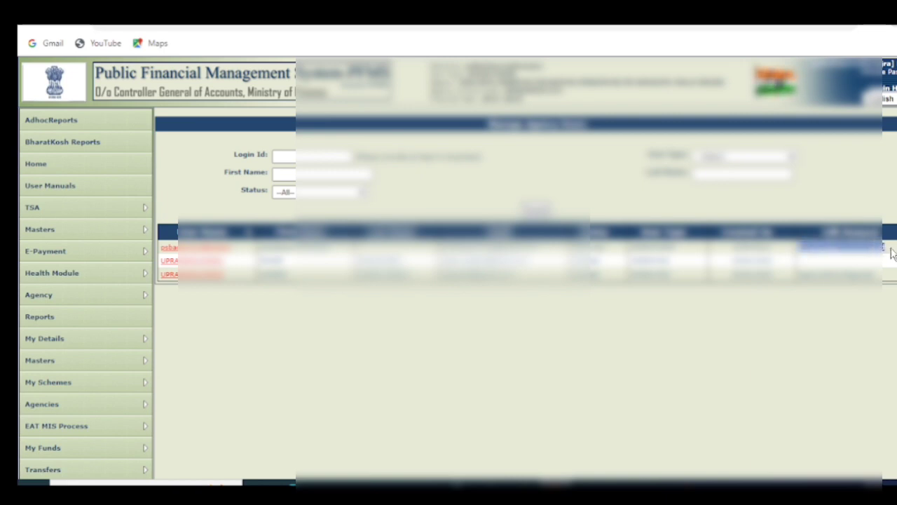
click(891, 252)
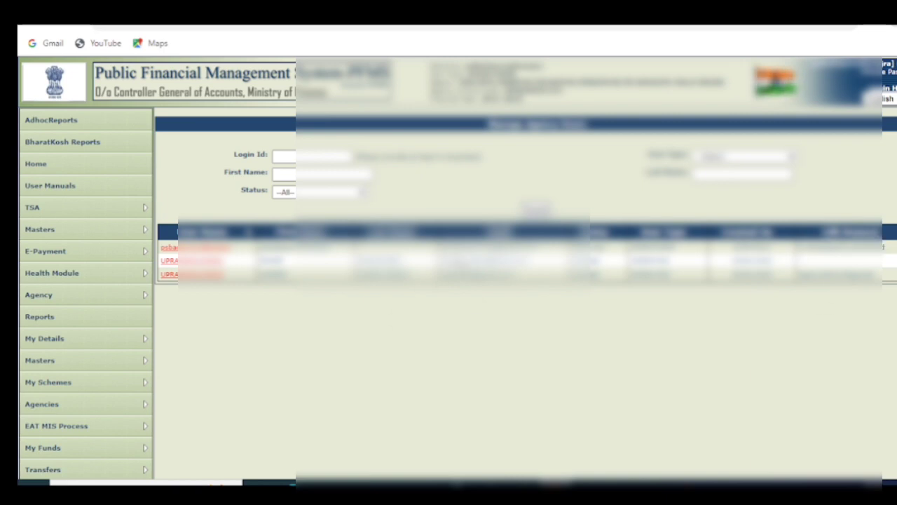